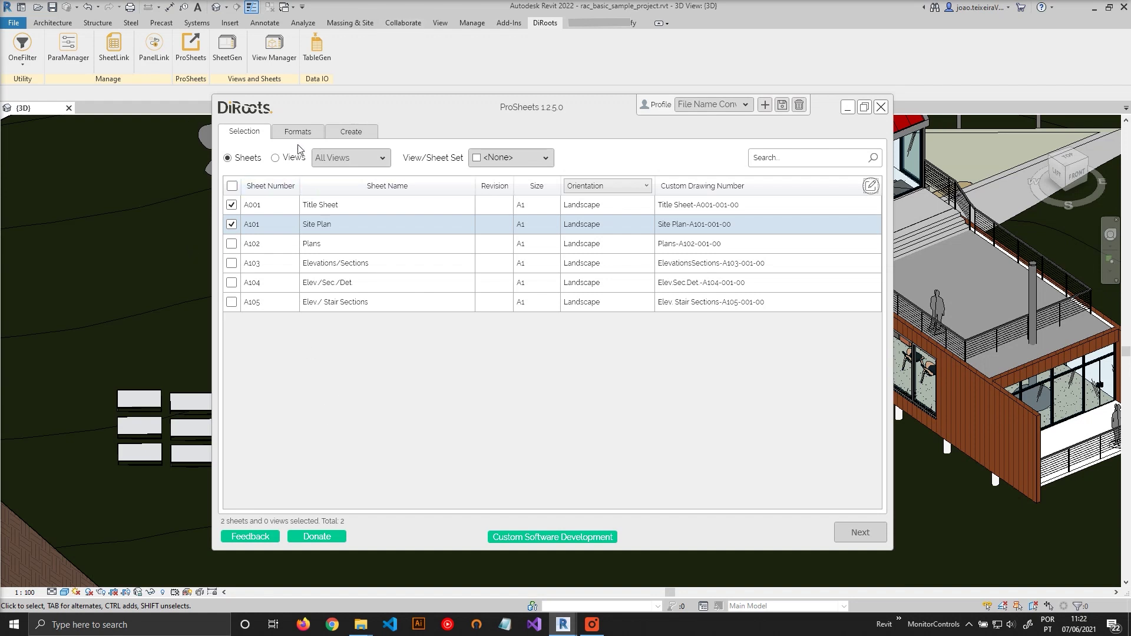
Untick sheets A001 and A101 in the ProSheets sheet list
click(231, 205)
click(231, 223)
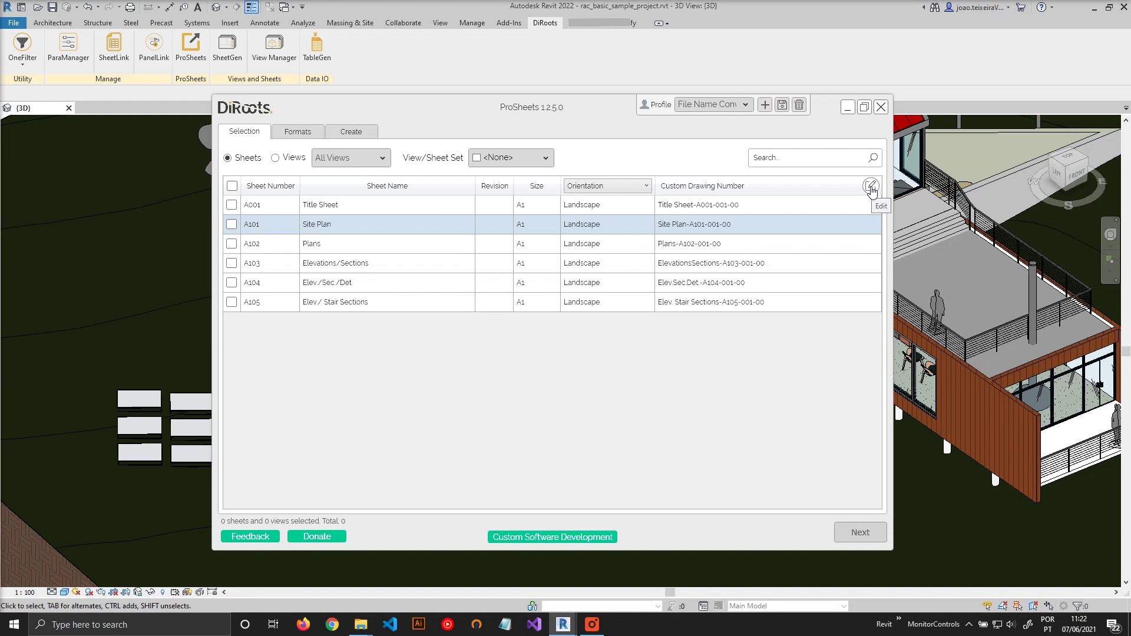
Open the Custom Drawing Number parameter editor showing Sheet Name, Sheet Number and Project Number
click(871, 187)
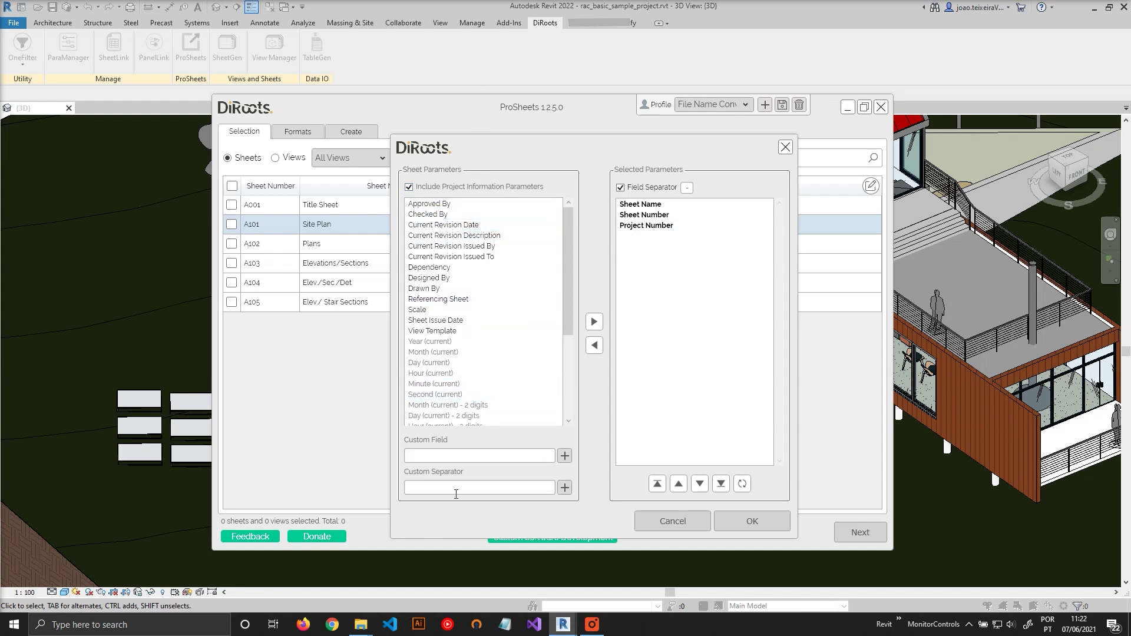
click(426, 485)
click(417, 458)
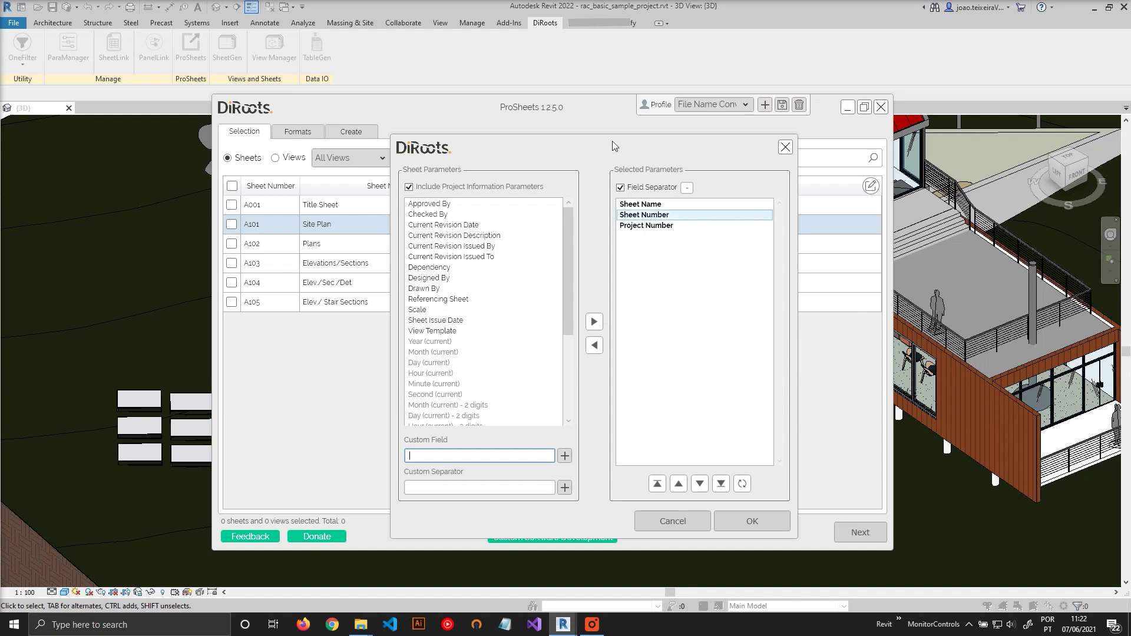
click(440, 490)
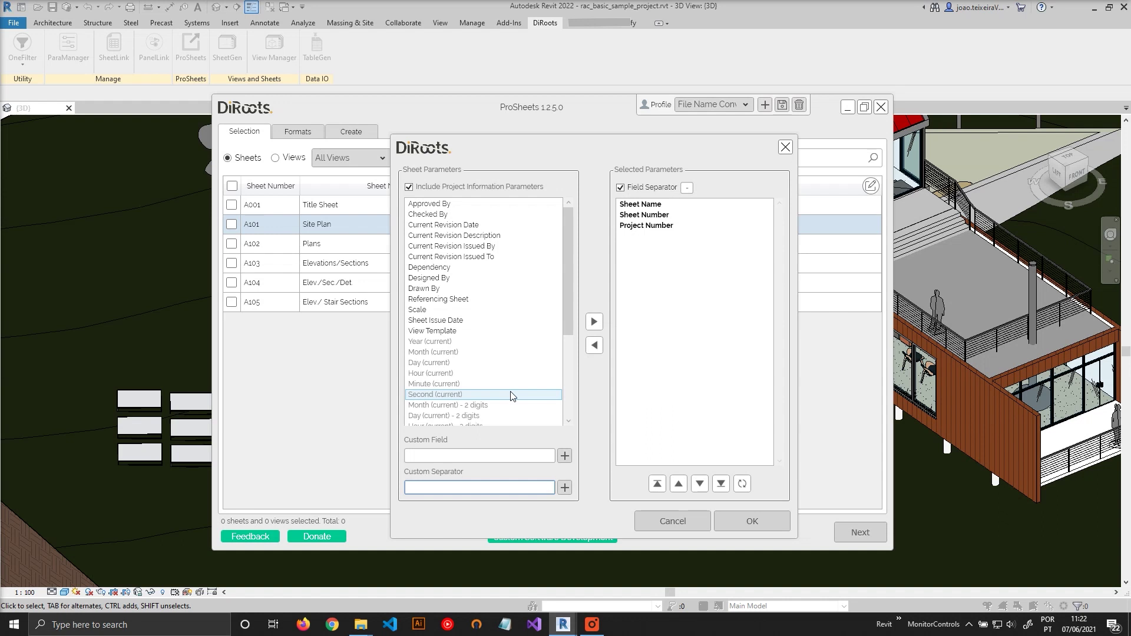
Turn off Field Separator and insert a '-' separator right after Sheet Name
click(620, 188)
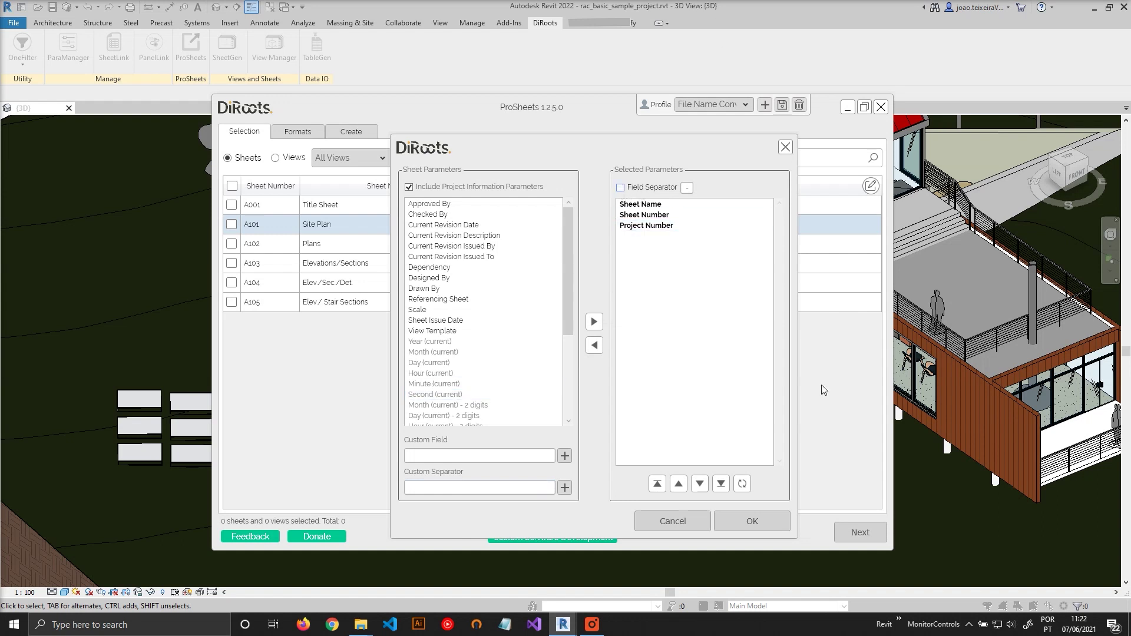
click(661, 206)
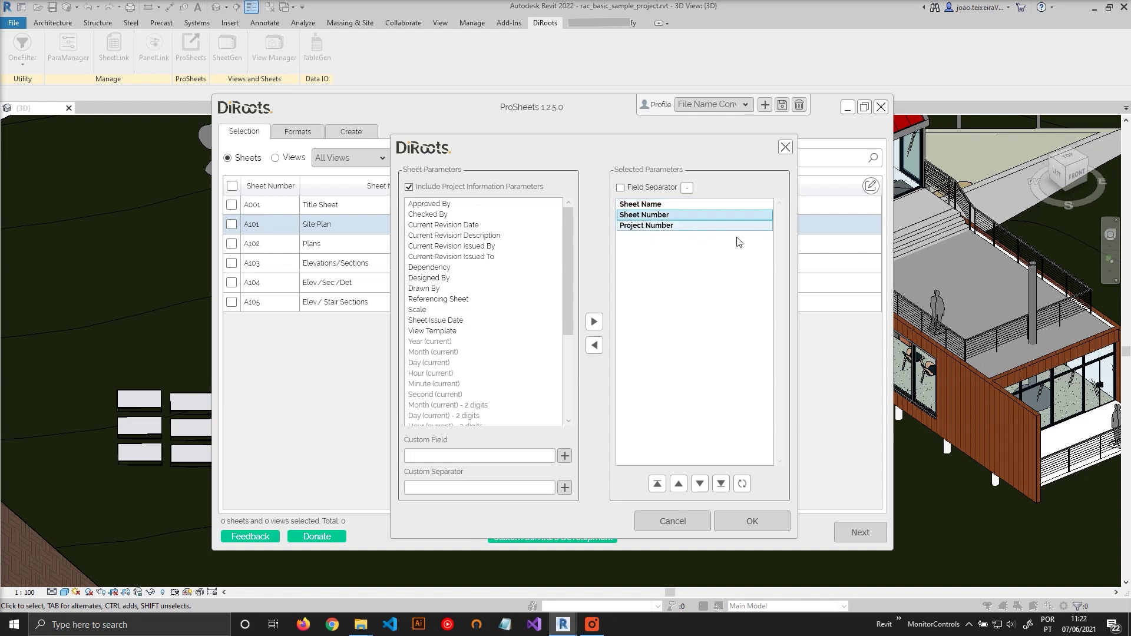
click(653, 216)
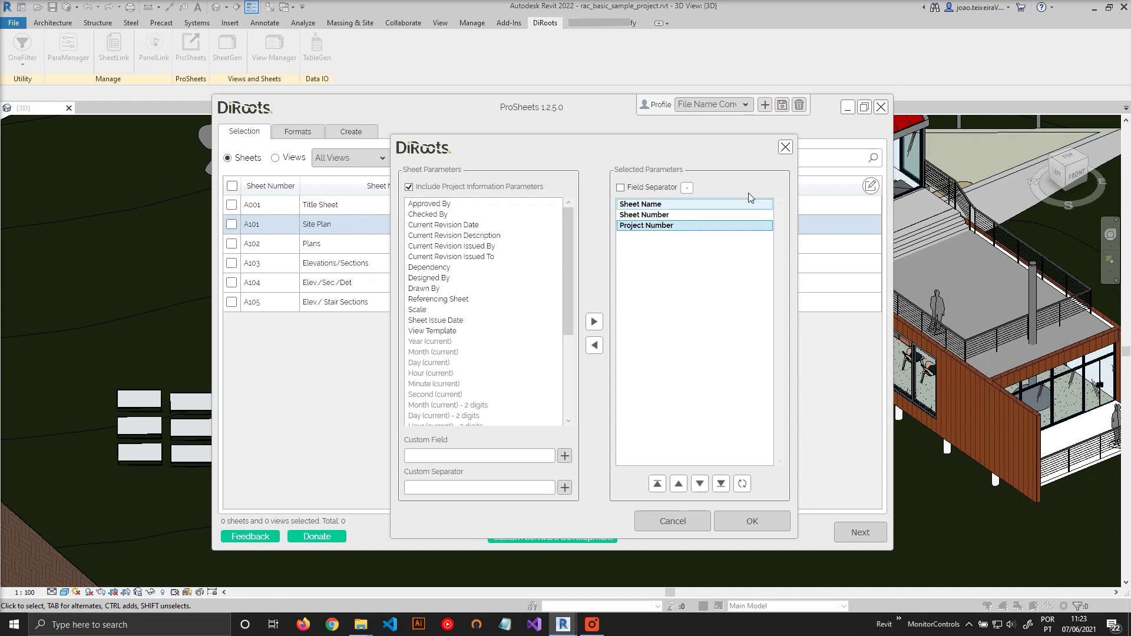
click(645, 228)
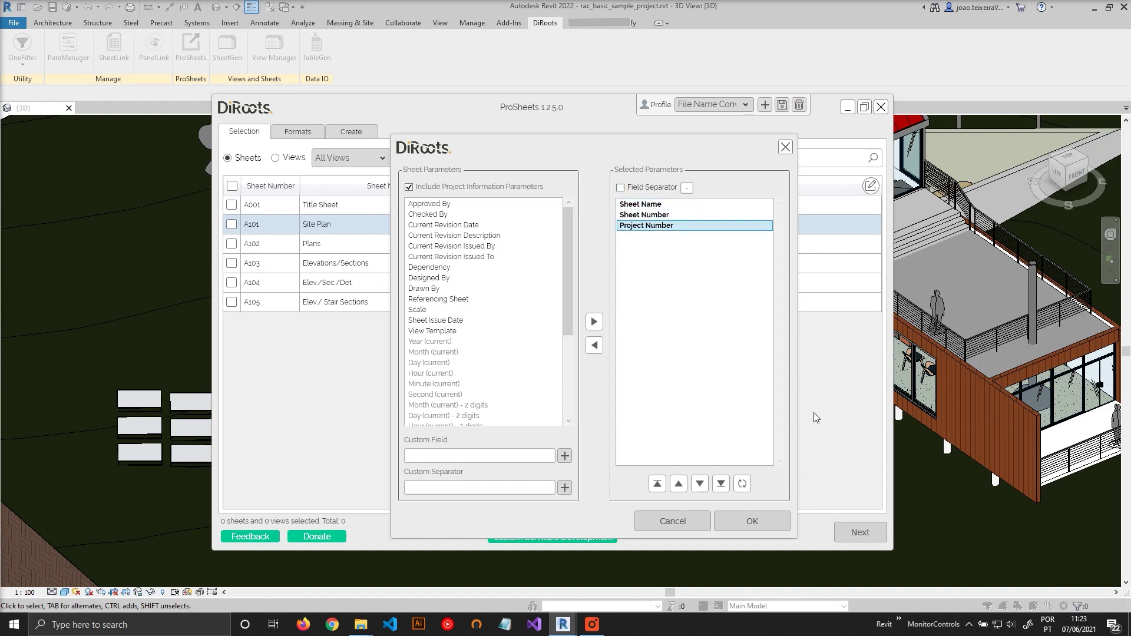
click(442, 487)
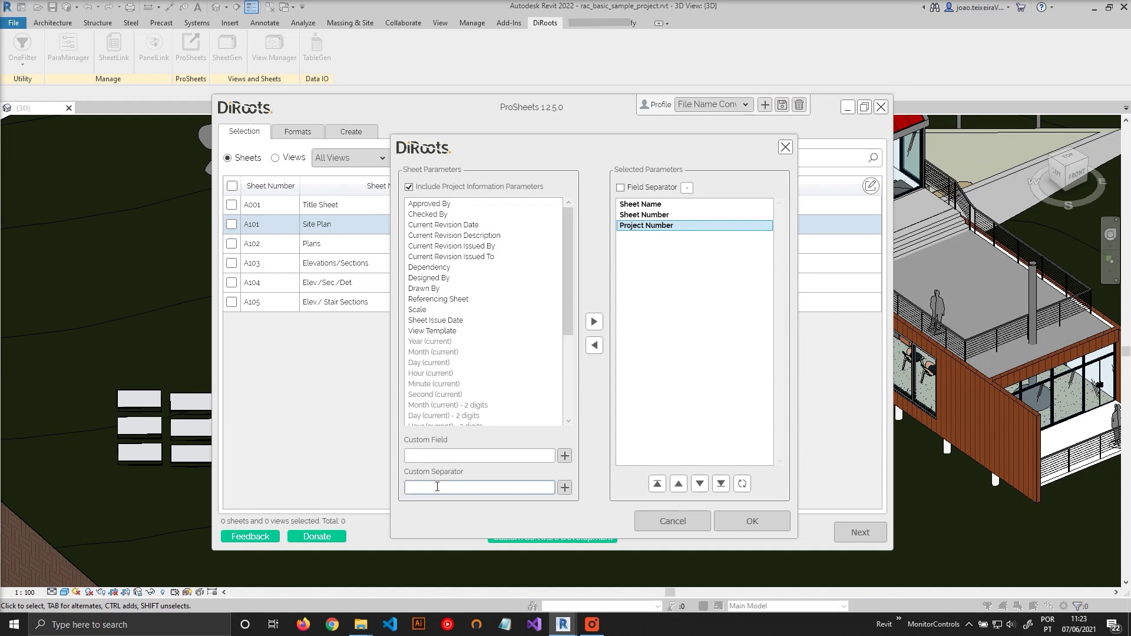
click(564, 487)
click(647, 237)
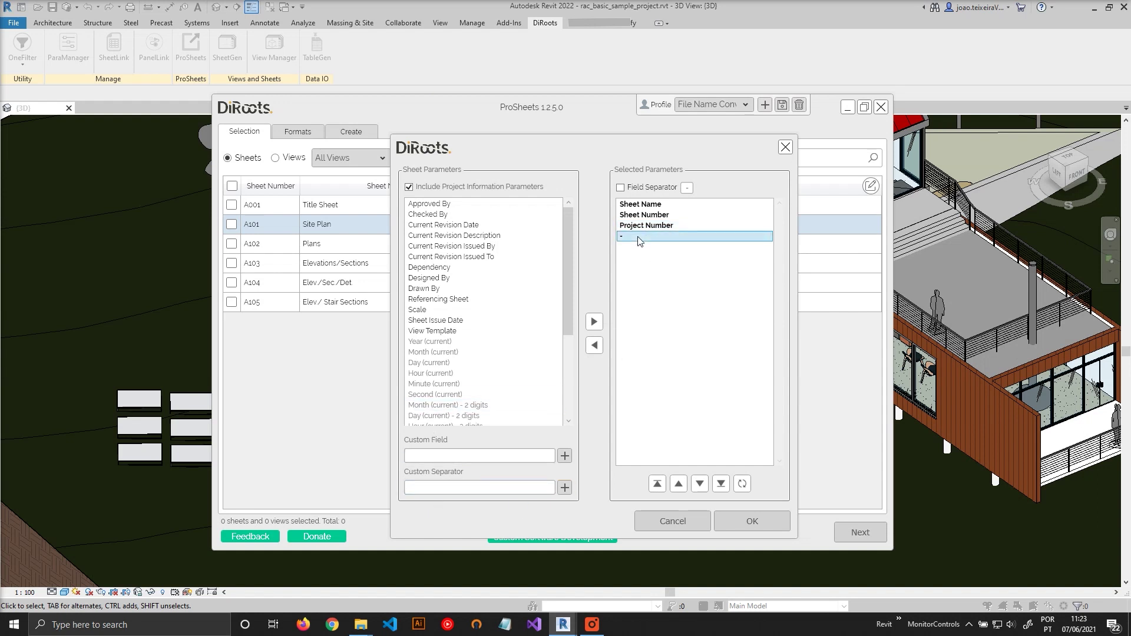
click(678, 484)
click(678, 485)
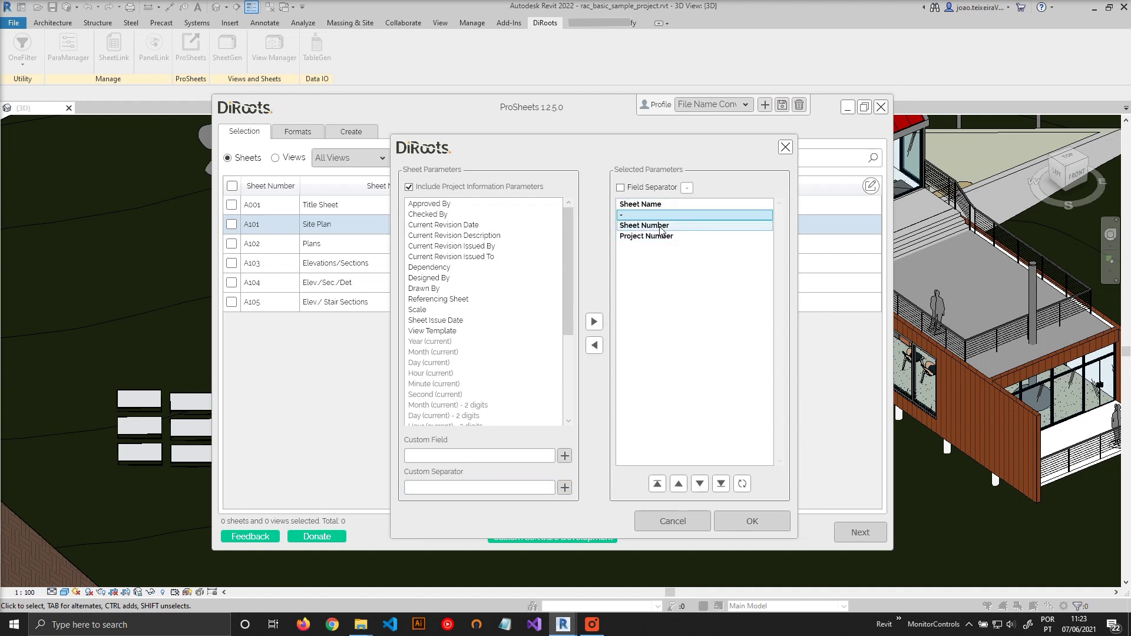
Add a second '-' separator between Sheet Number and Project Number
click(446, 489)
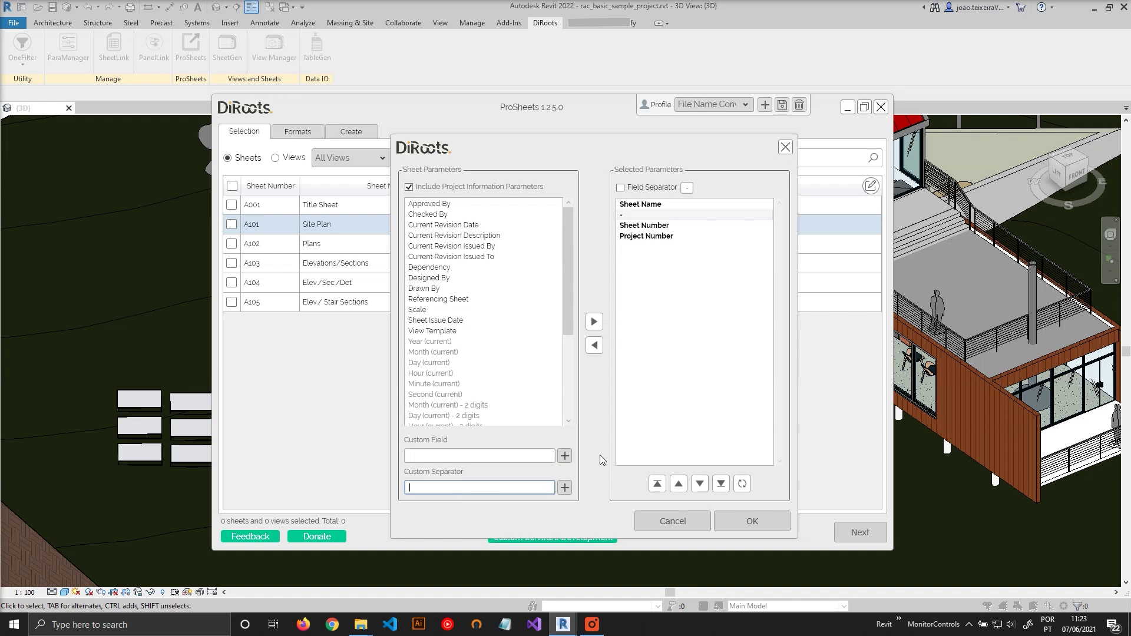
click(565, 488)
click(649, 249)
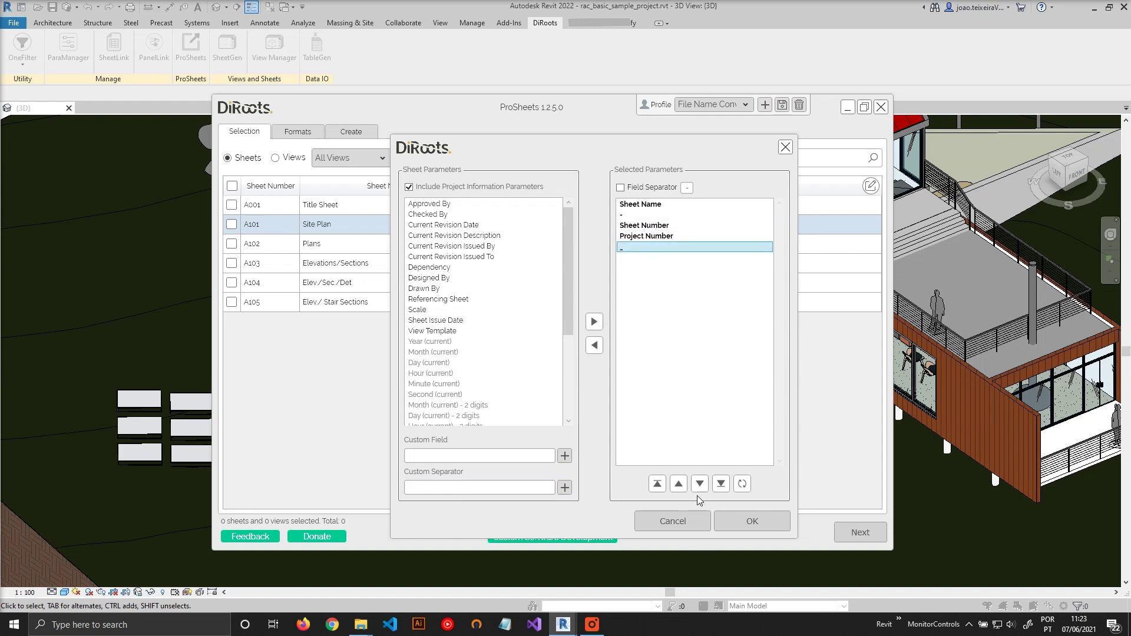
click(678, 484)
click(647, 227)
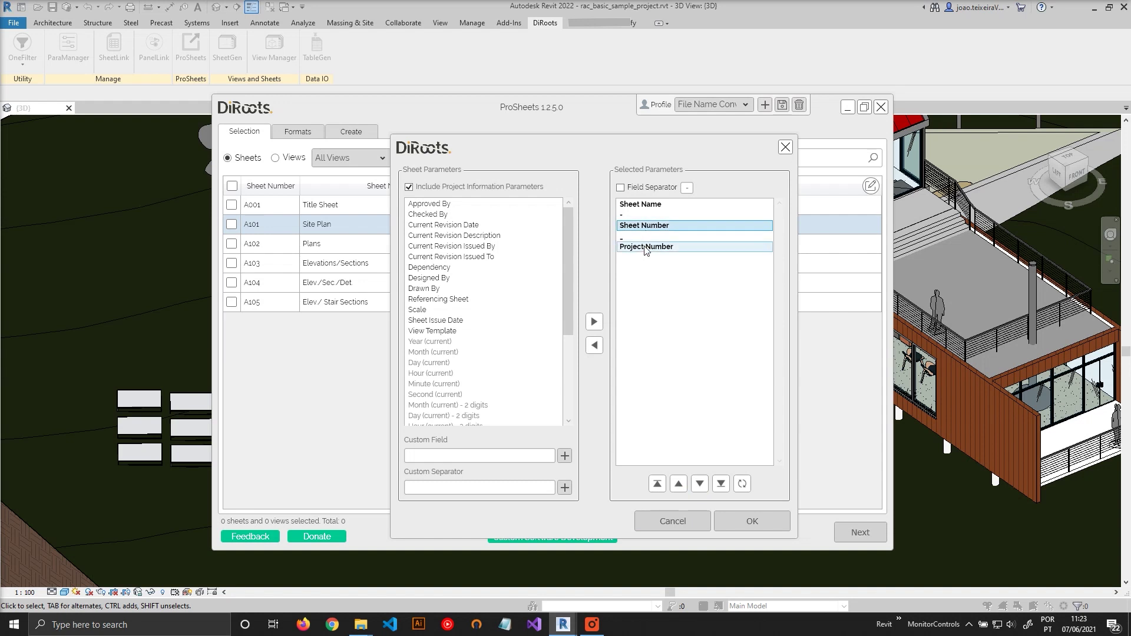
click(651, 248)
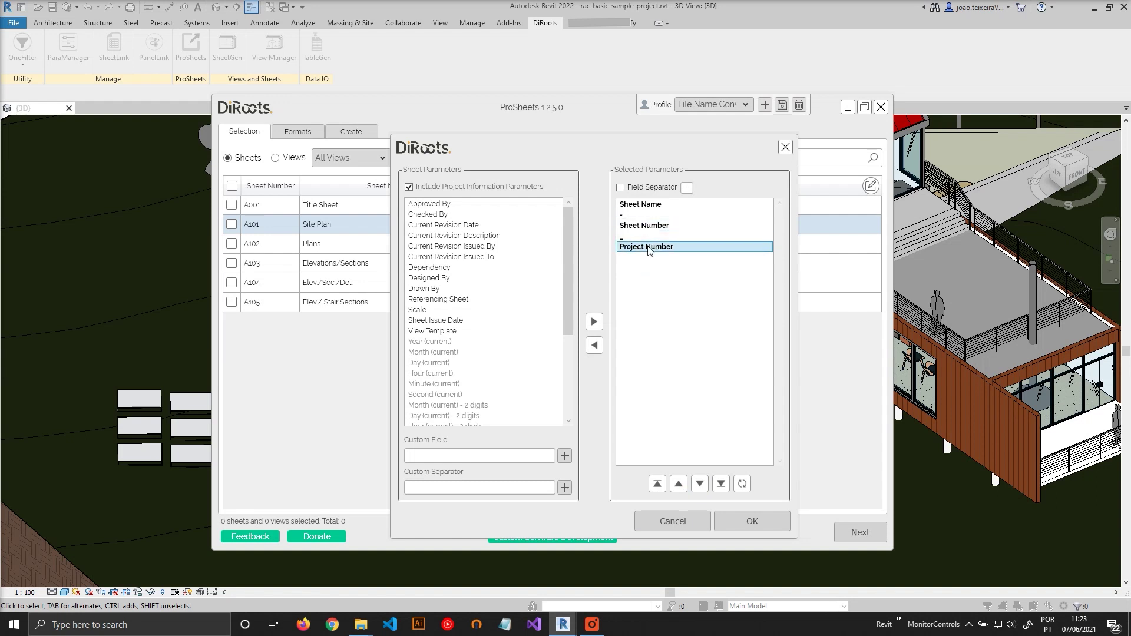
Confirm the naming so drawing numbers read like 'Title Sheet-A001_001-00'
click(747, 530)
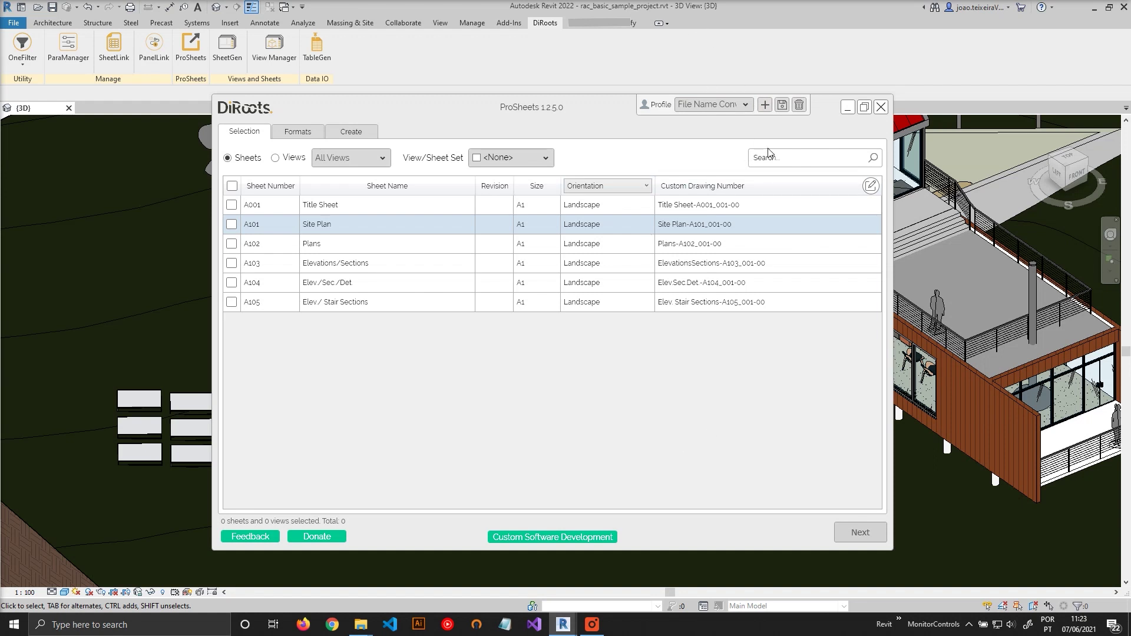
Create a profile named 'SheetName-Nu…' copied from current settings and save it
click(764, 105)
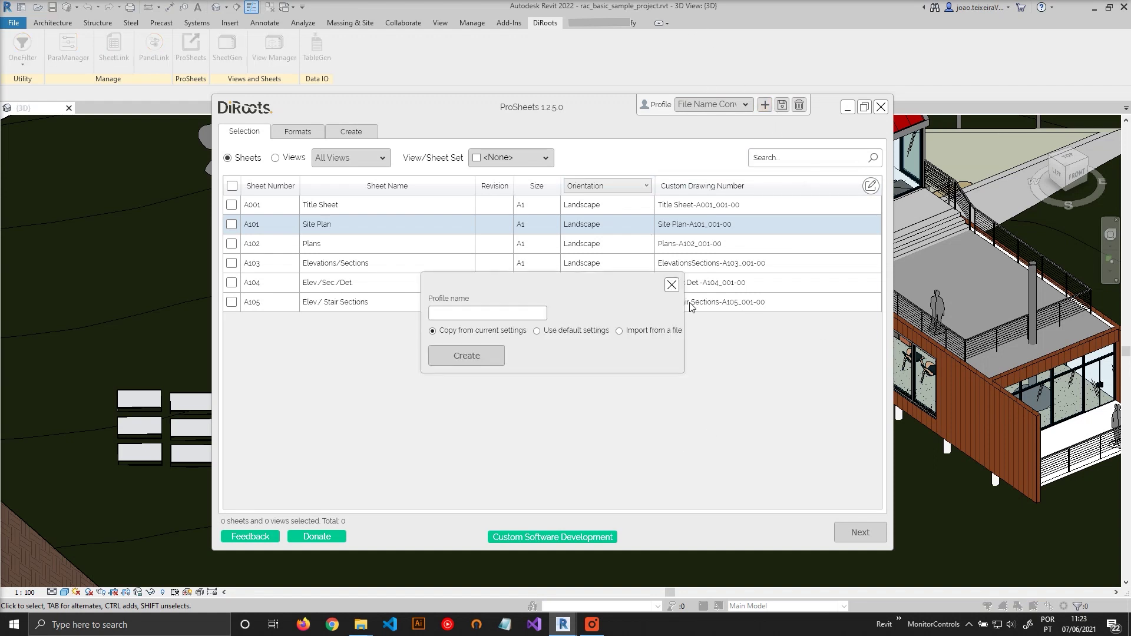
click(454, 313)
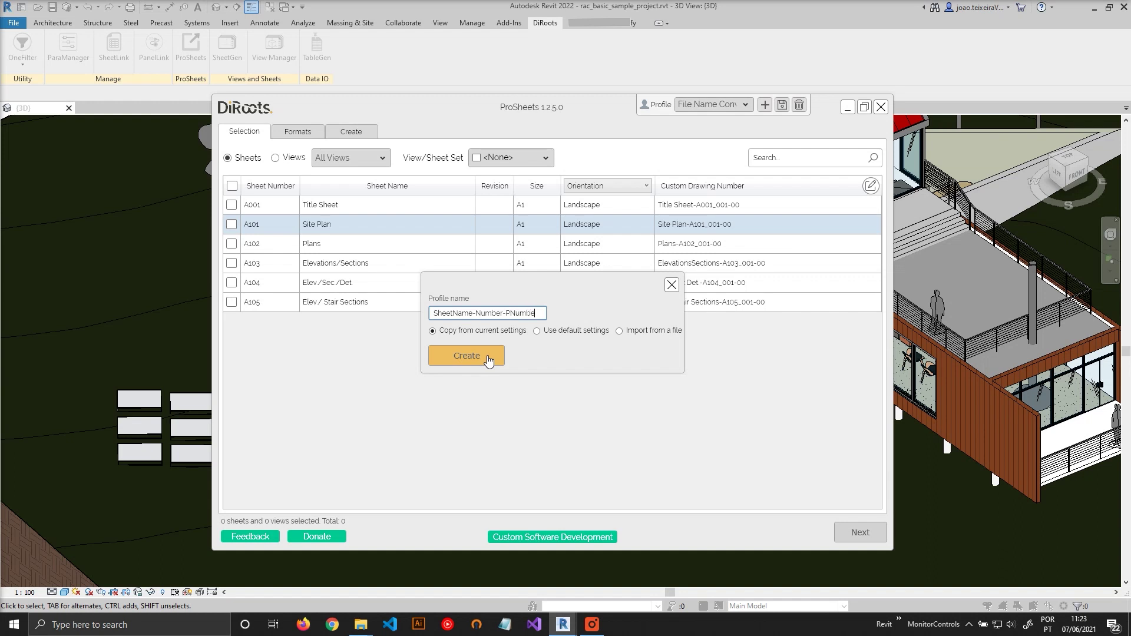
click(476, 359)
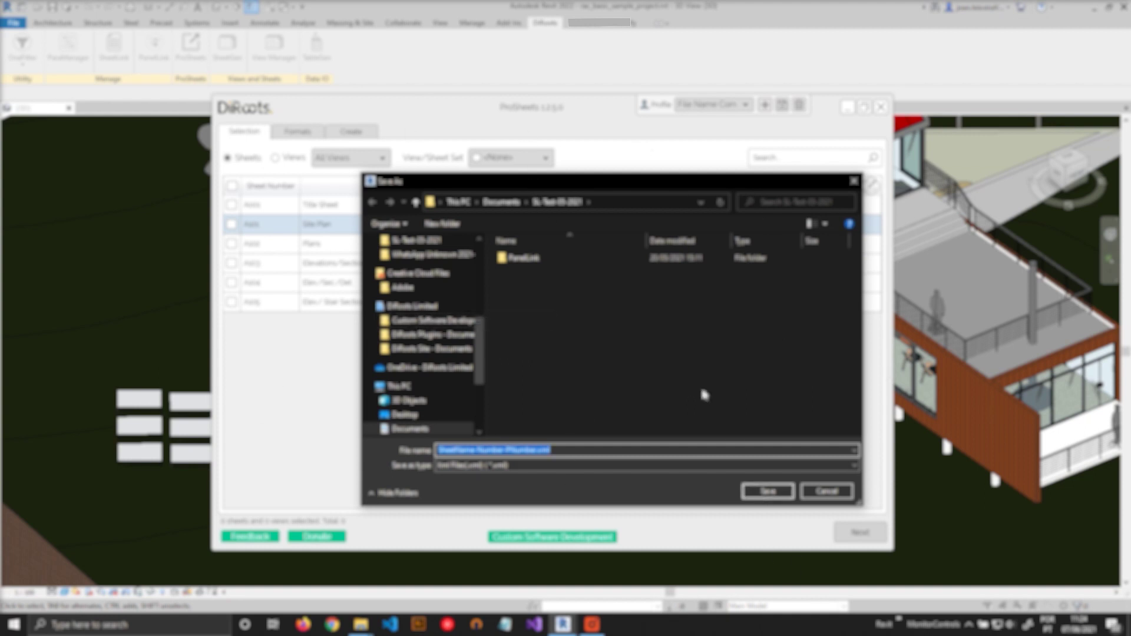
click(768, 491)
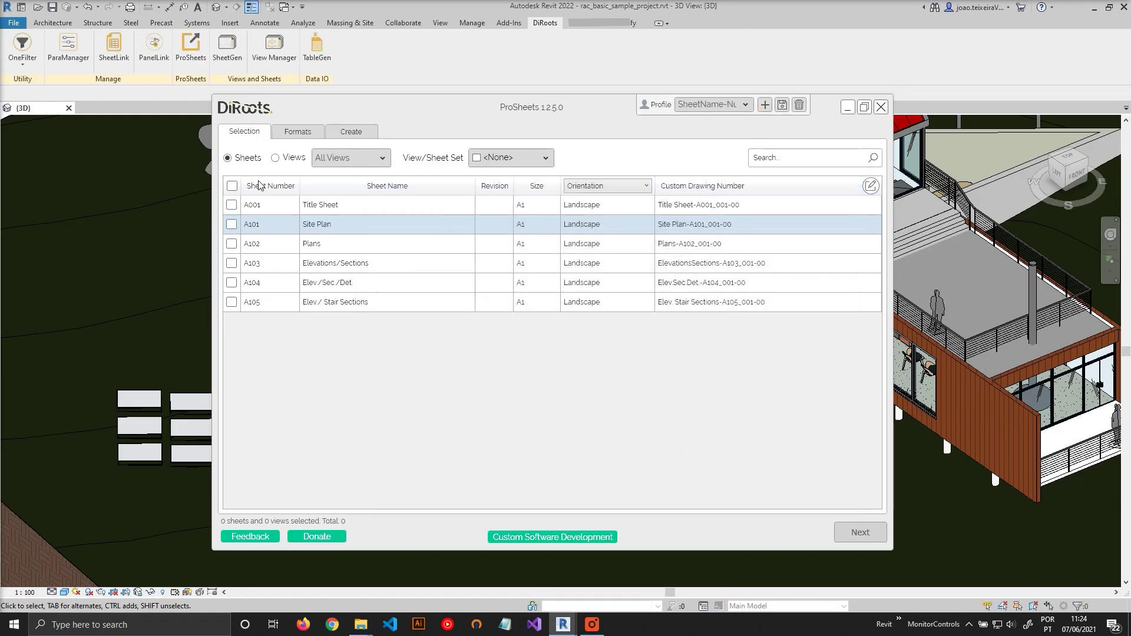
Switch the list to Views and review the Custom View Name parameters, then close the editor
click(275, 158)
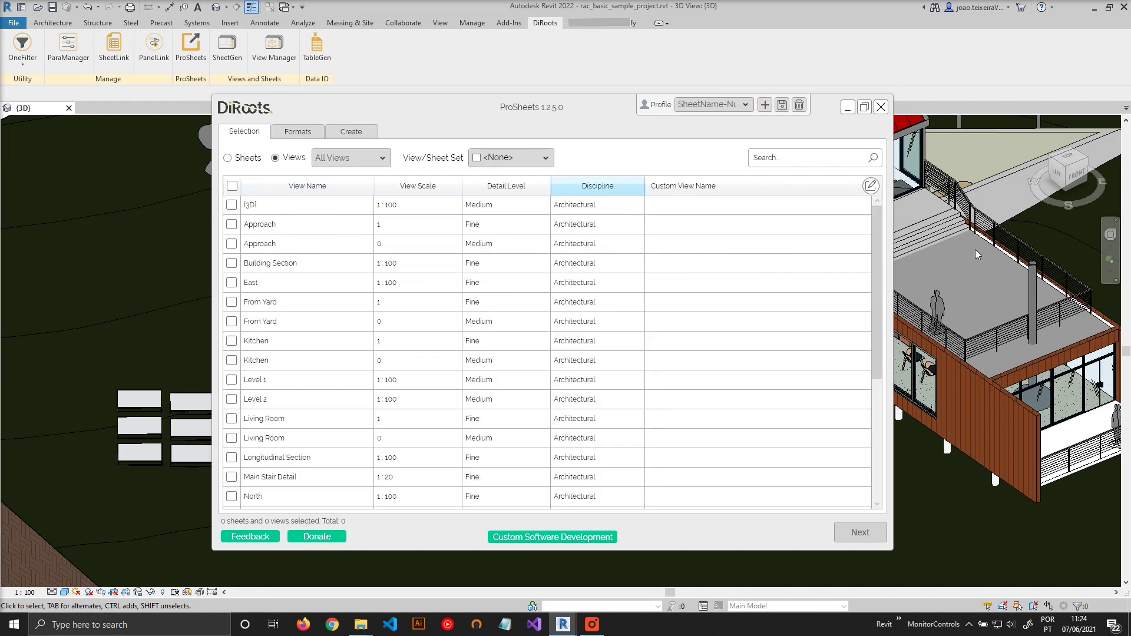
click(871, 185)
drag(261, 120, 598, 132)
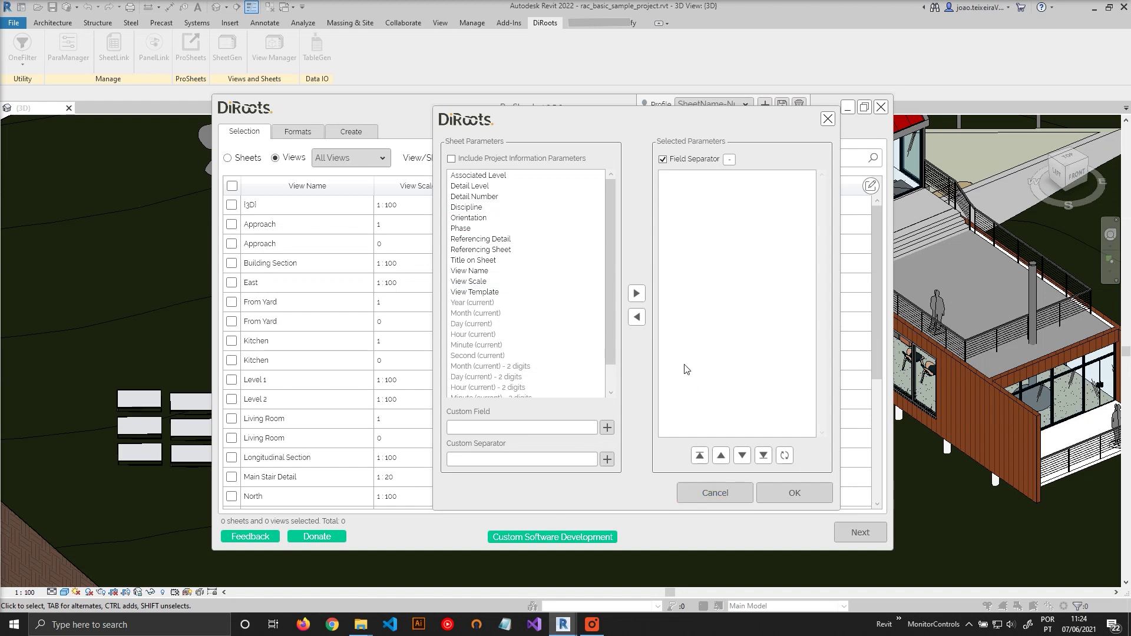
click(827, 119)
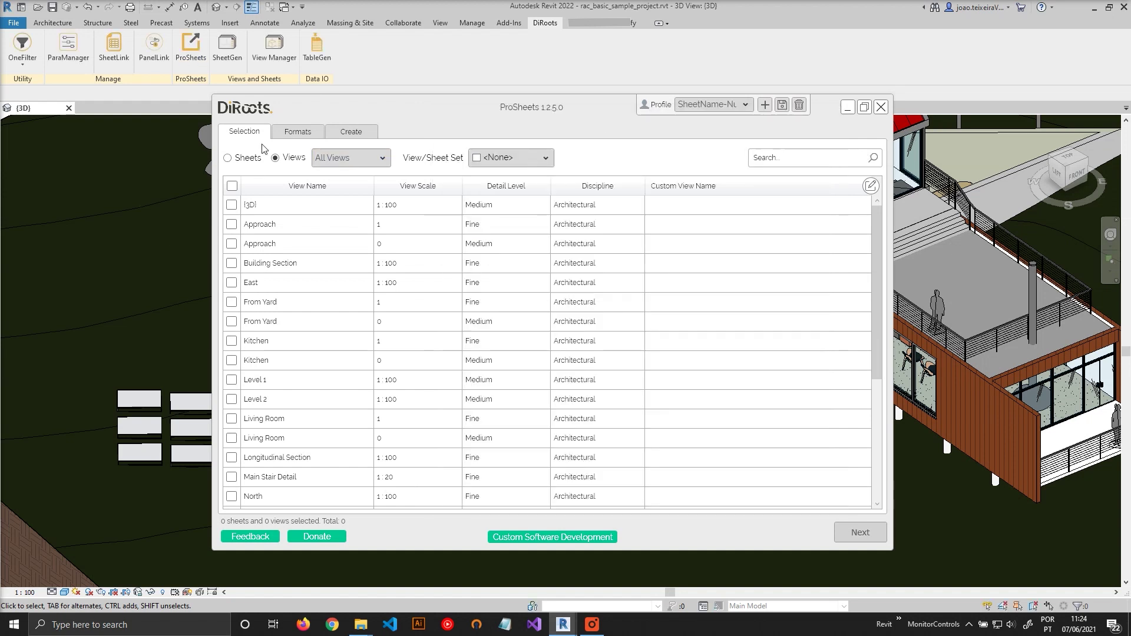
Switch back to Sheets, tick A001 and A101, and go to Formats with PDF checked
click(248, 159)
click(231, 205)
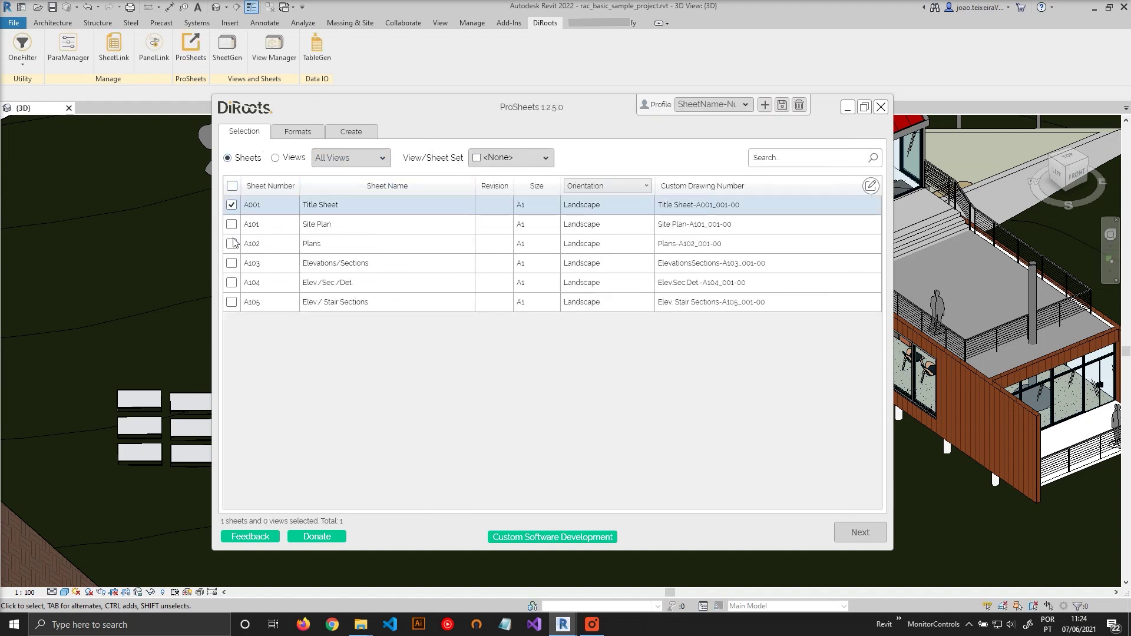
click(231, 232)
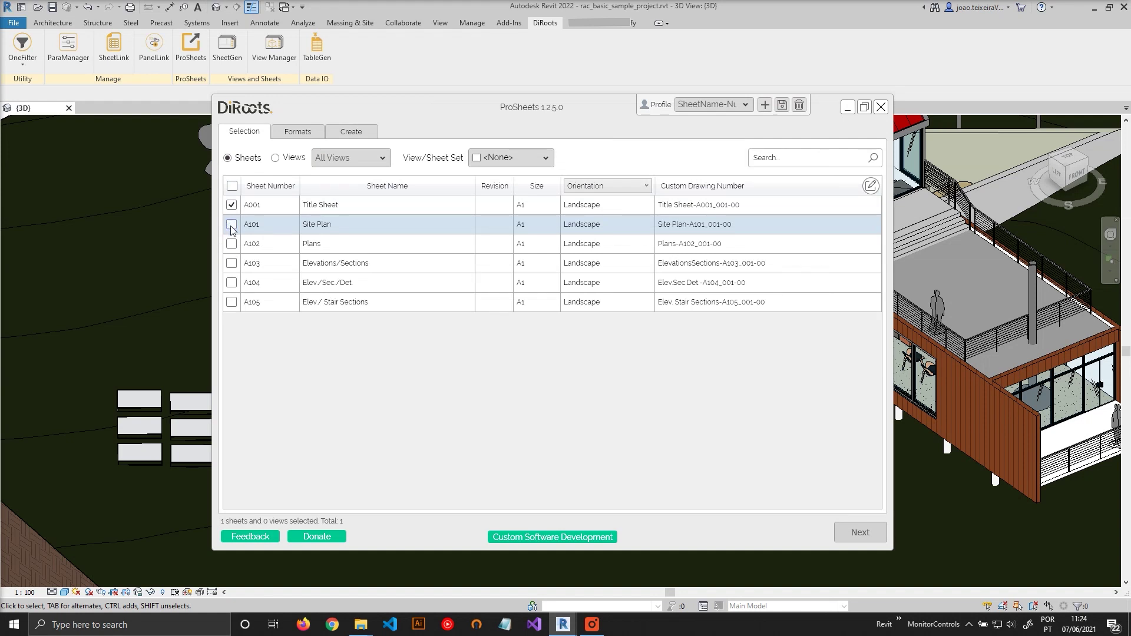
click(232, 224)
click(859, 532)
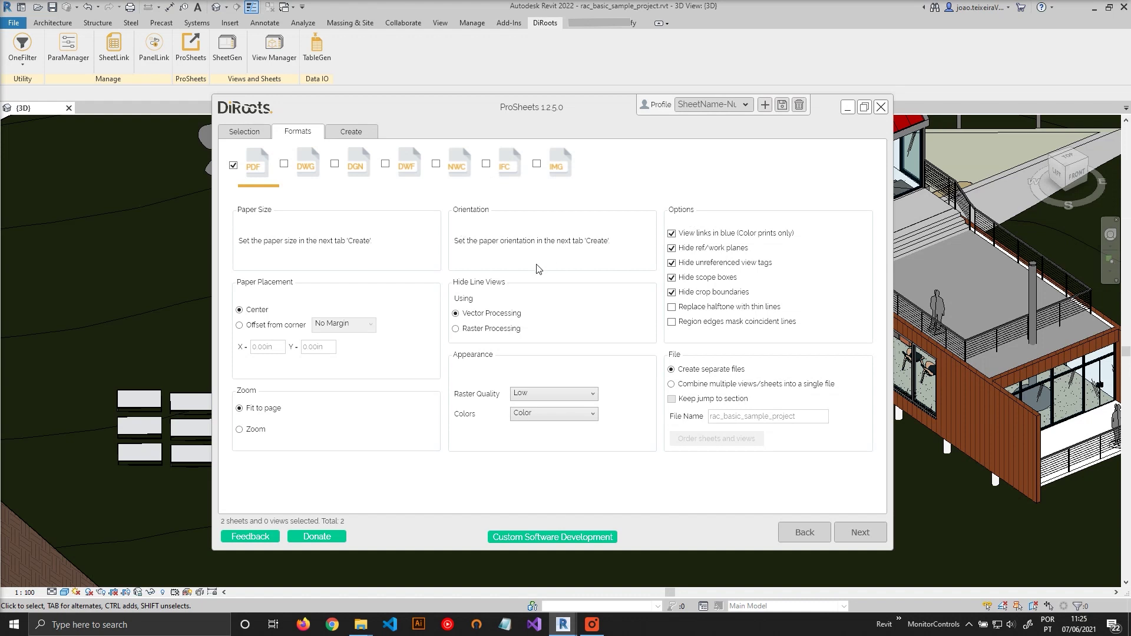
Run the PDF export for A001 Title Sheet and A101 Site Plan to 100% completion
click(872, 539)
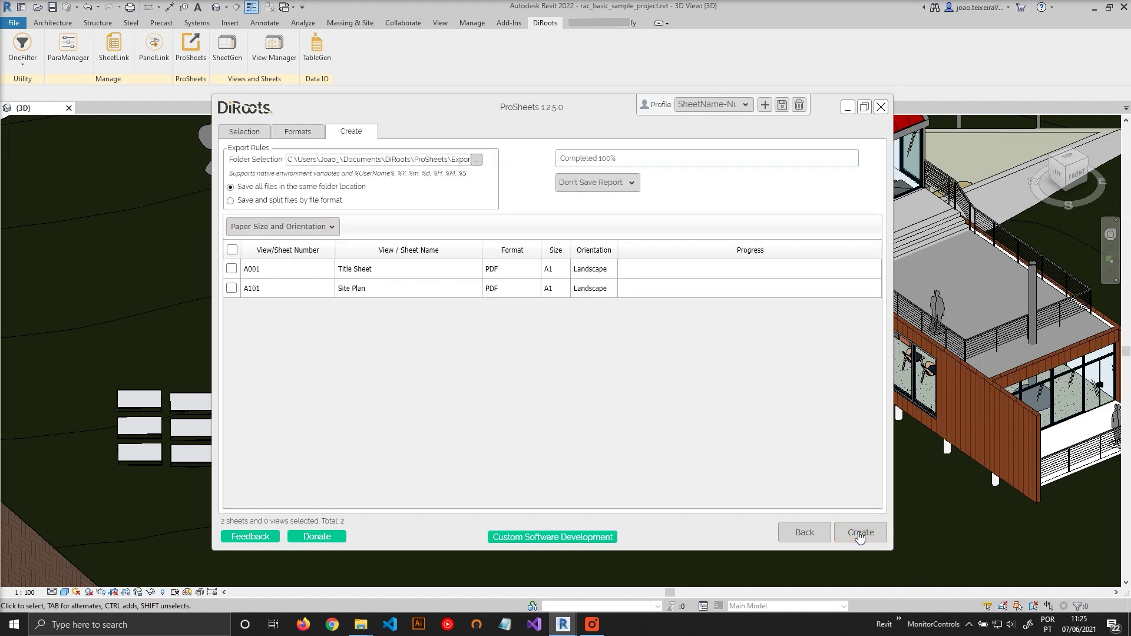
click(860, 535)
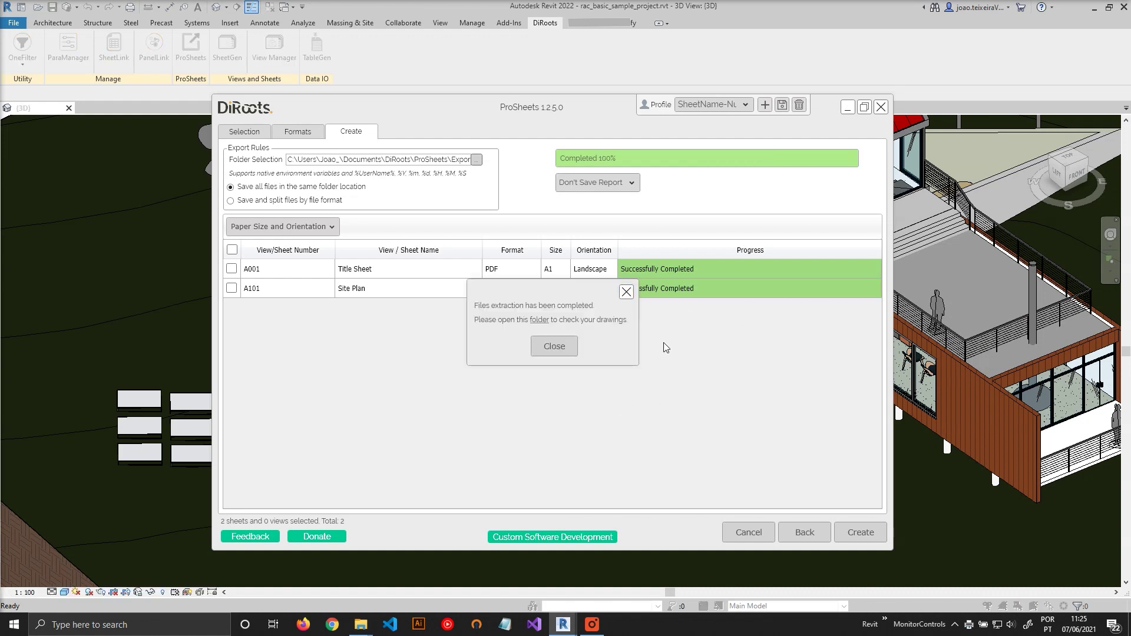
Open the ExportFiles folder and check 'Site Plan-A101_001-00.pdf' and 'Title Sheet-A001_001-00.pdf'
click(539, 320)
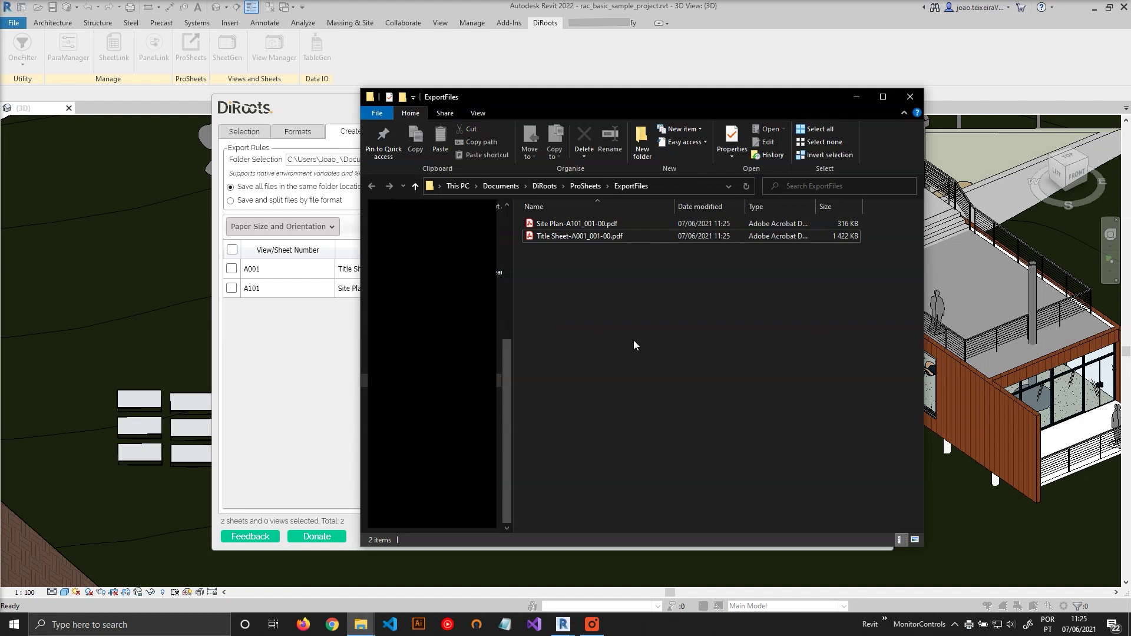
click(580, 236)
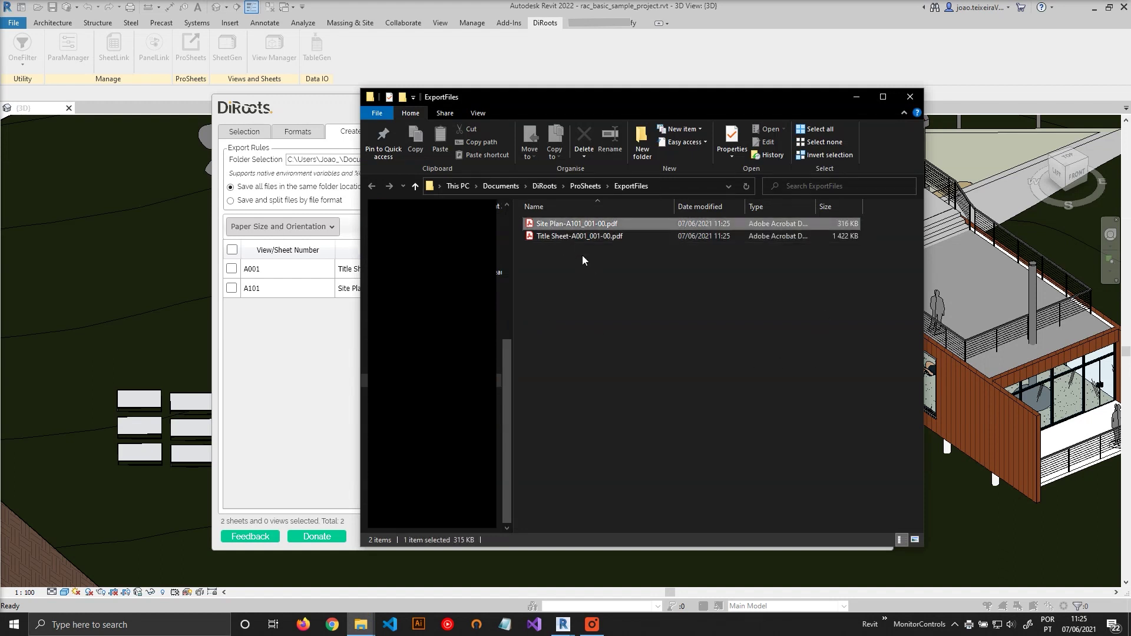